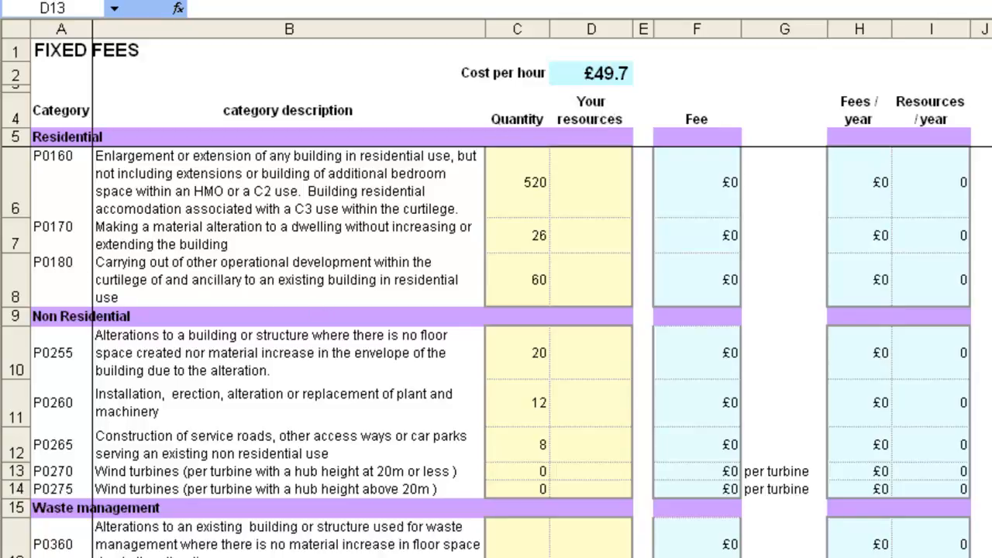
# - Enter 6 as the resources for category P0160, residential enlargement or extension
pyautogui.click(513, 187)
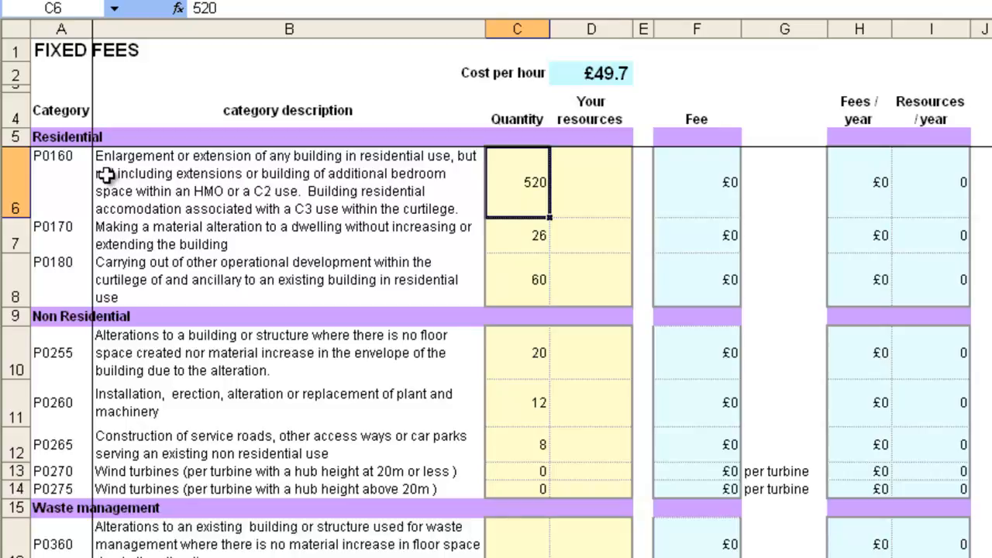
pyautogui.click(612, 189)
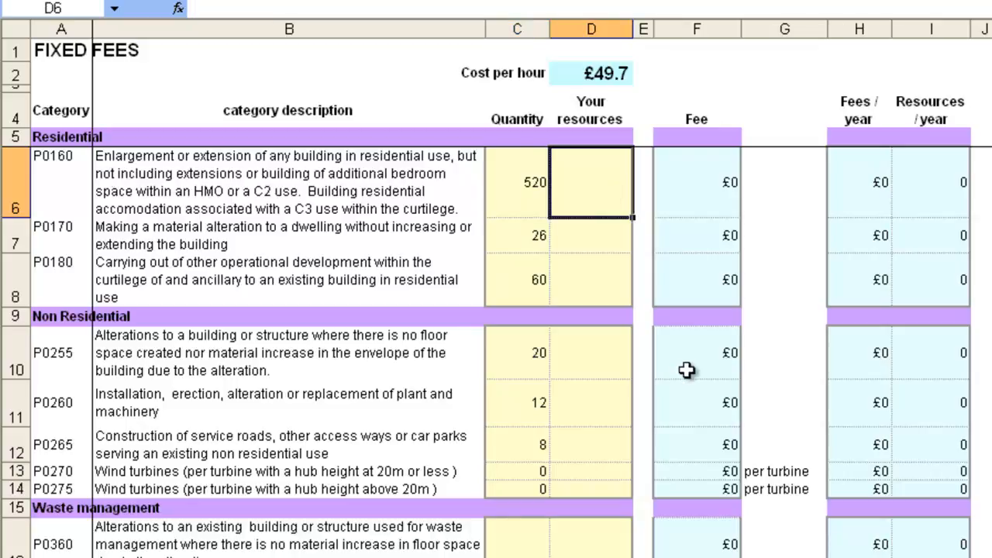
pyautogui.write('6')
pyautogui.press('Return')
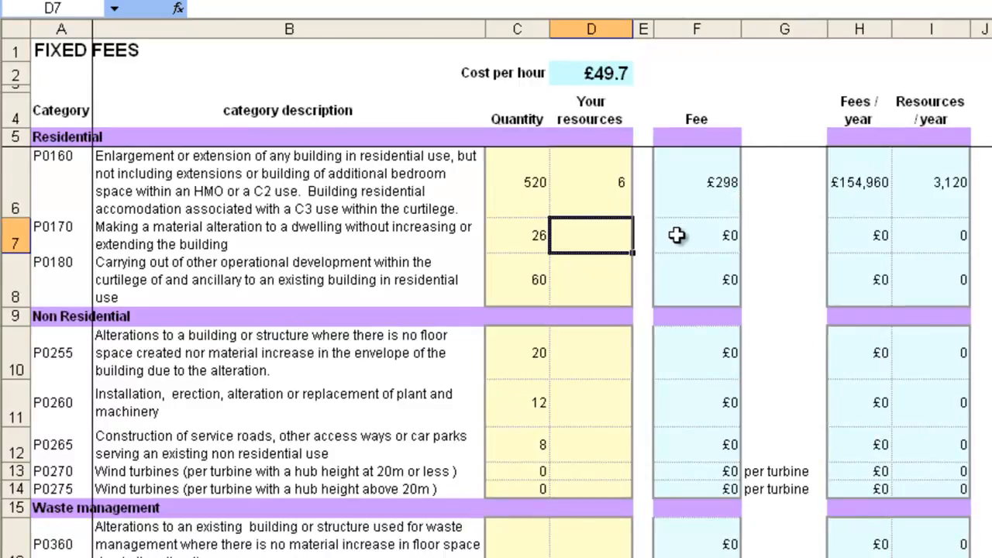
# - Enter 7 as the resources for the P1300 conservation area application
pyautogui.scroll(-14, 564, 277)
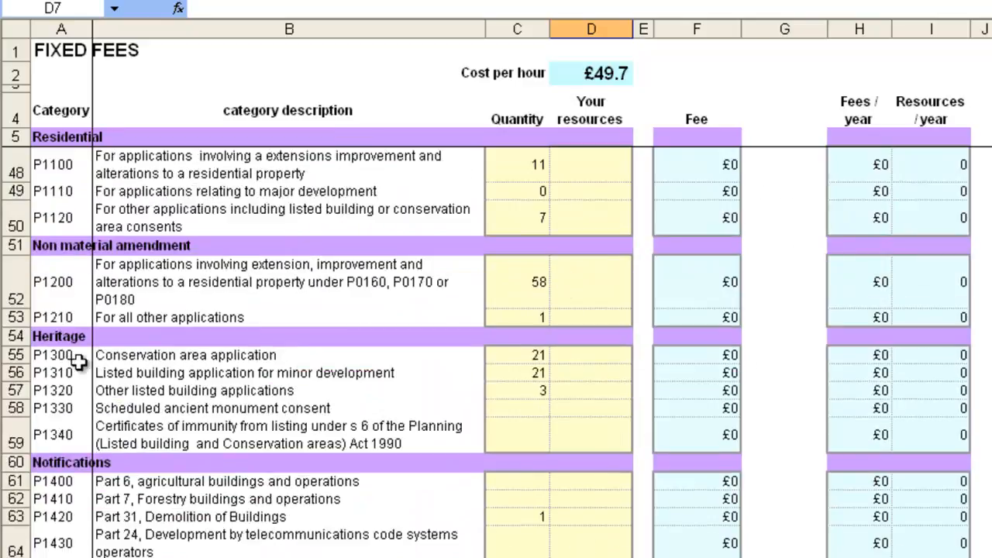
pyautogui.click(566, 358)
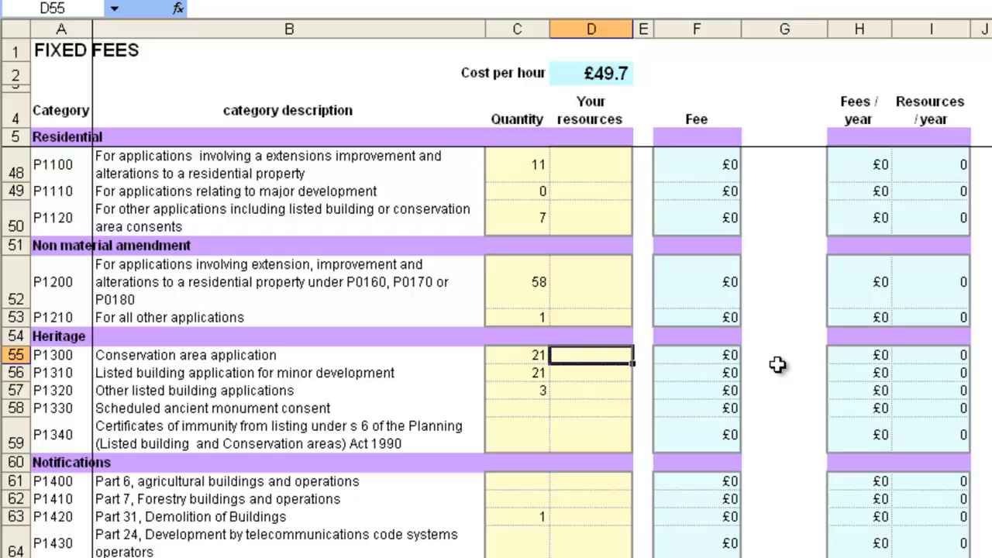
pyautogui.write('7')
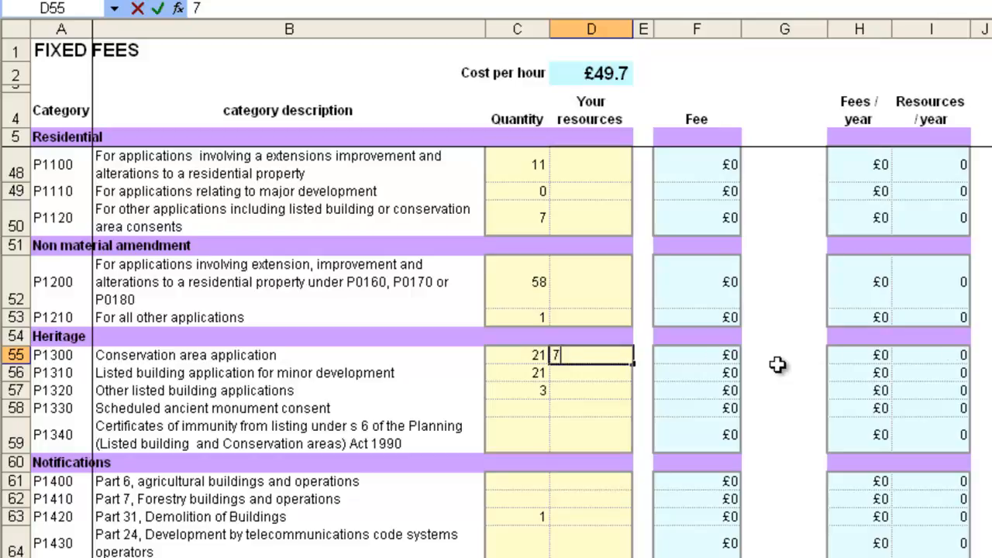
pyautogui.press('Return')
# - Set the resources to 0 for the heritage categories P1300, P1310 and P1320
pyautogui.press('Up')
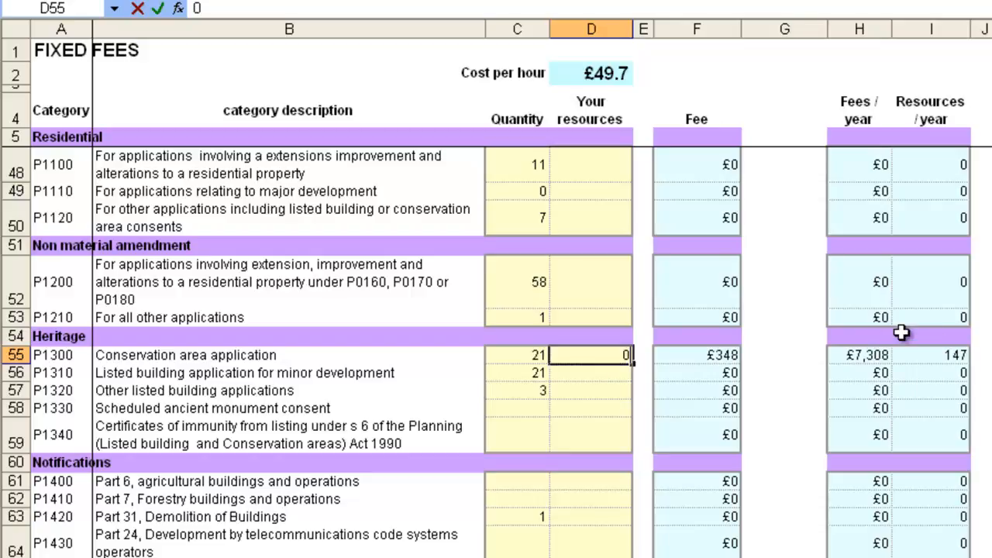
pyautogui.write('0')
pyautogui.press('Return')
pyautogui.write('0')
pyautogui.press('Return')
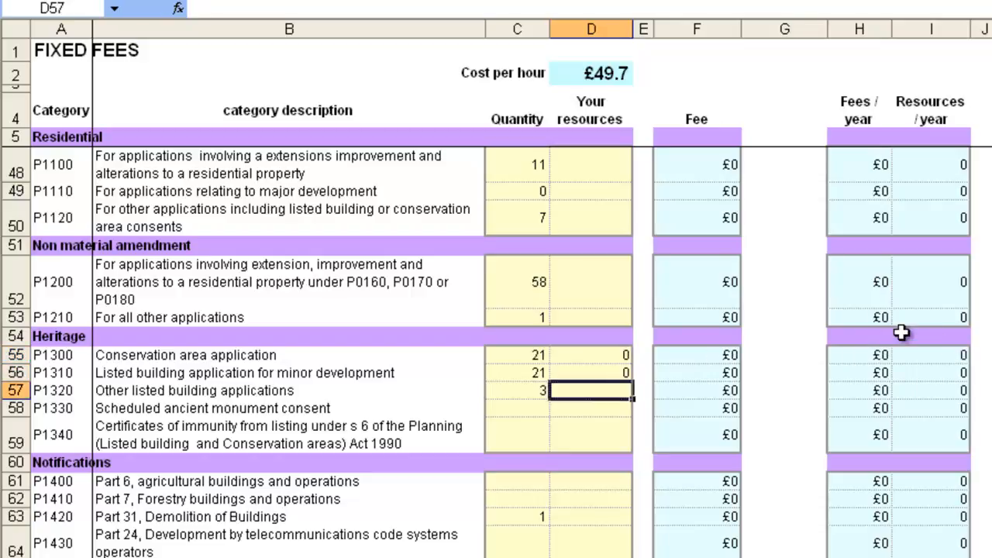
pyautogui.write('0')
pyautogui.press('Return')
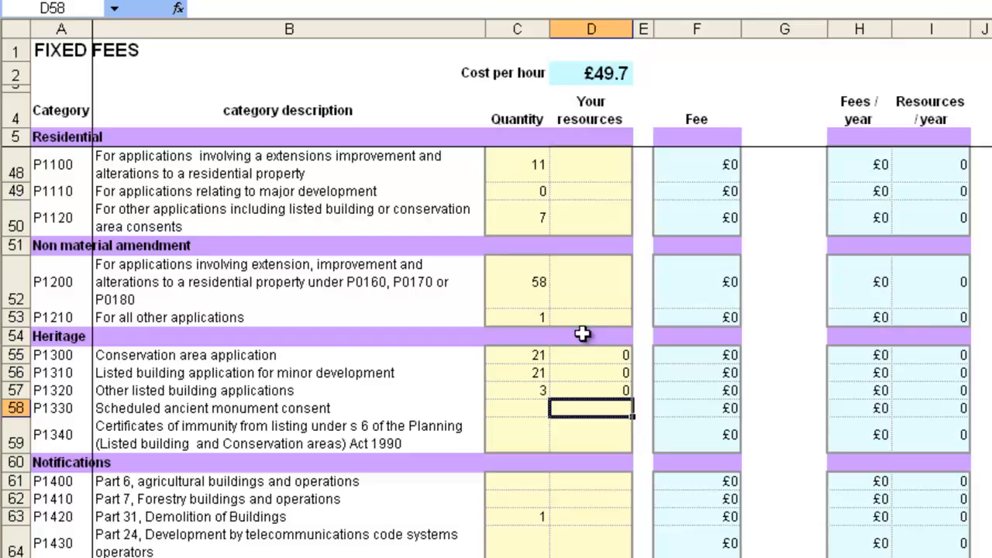
# - Enter 99 as the resources for both wind turbine categories, P0270 and P0275
pyautogui.scroll(3, 581, 334)
pyautogui.scroll(1, 582, 334)
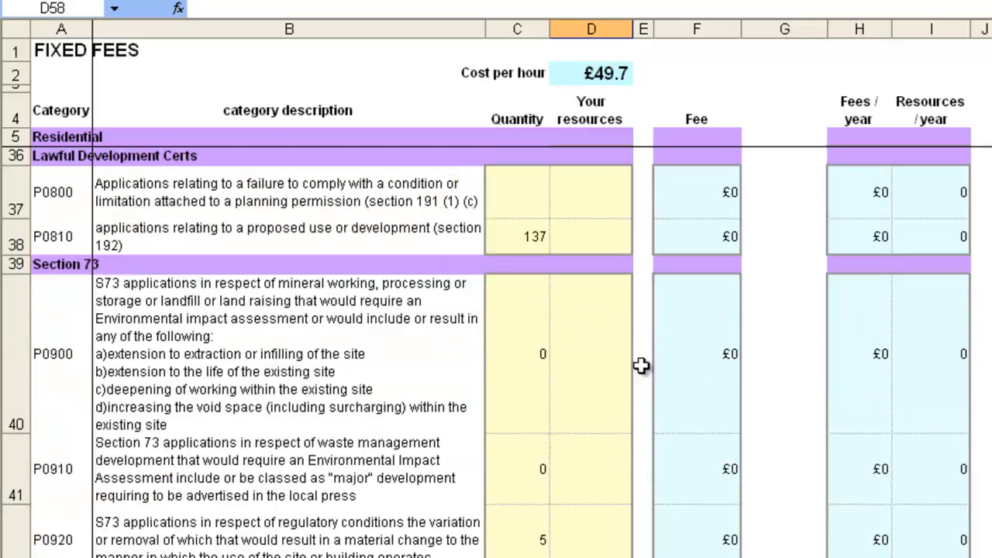
pyautogui.scroll(2, 641, 365)
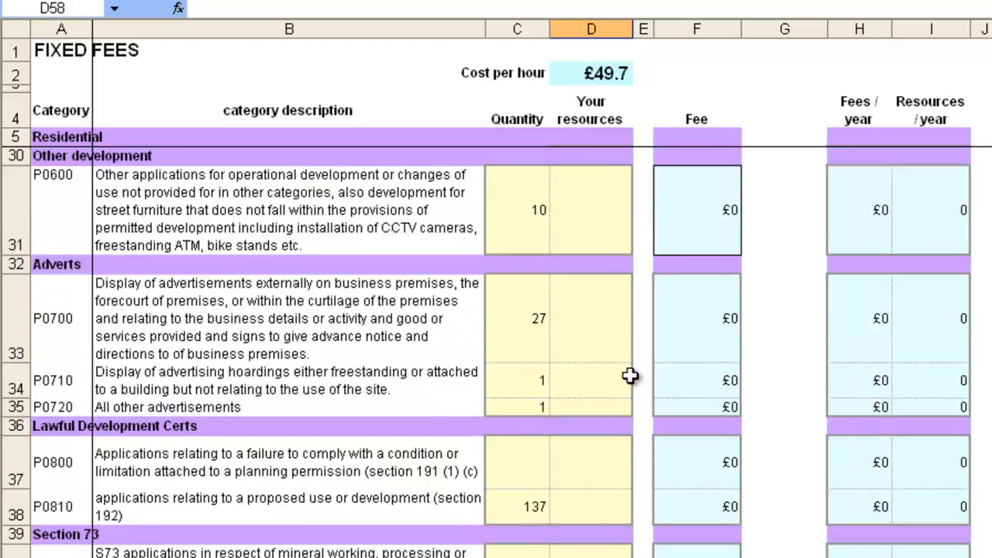
pyautogui.scroll(2, 630, 376)
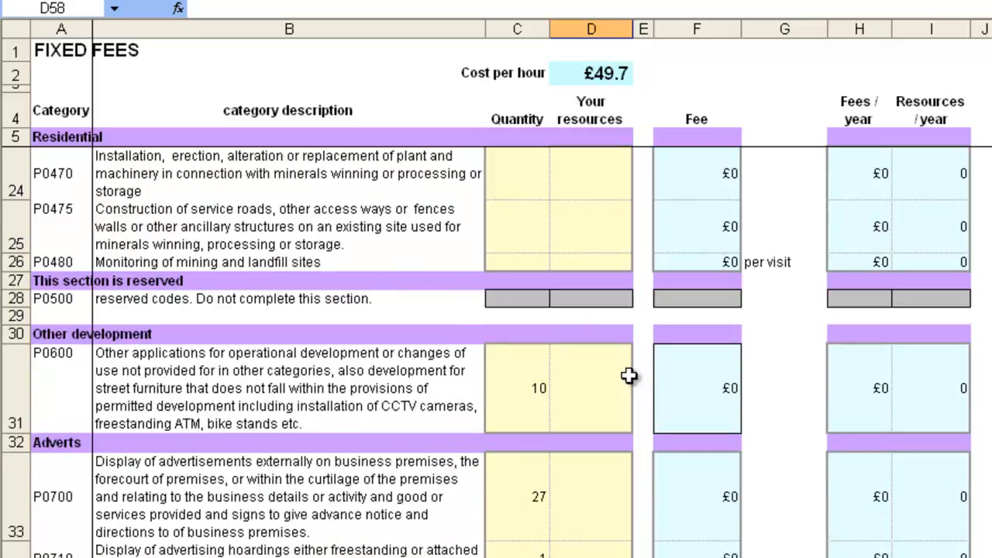
pyautogui.scroll(4, 629, 376)
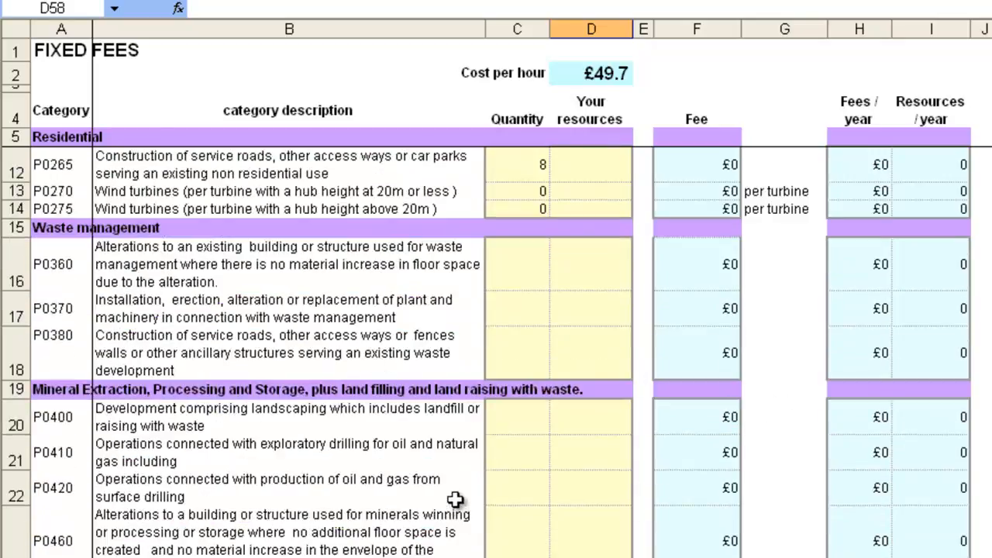
pyautogui.scroll(2, 454, 499)
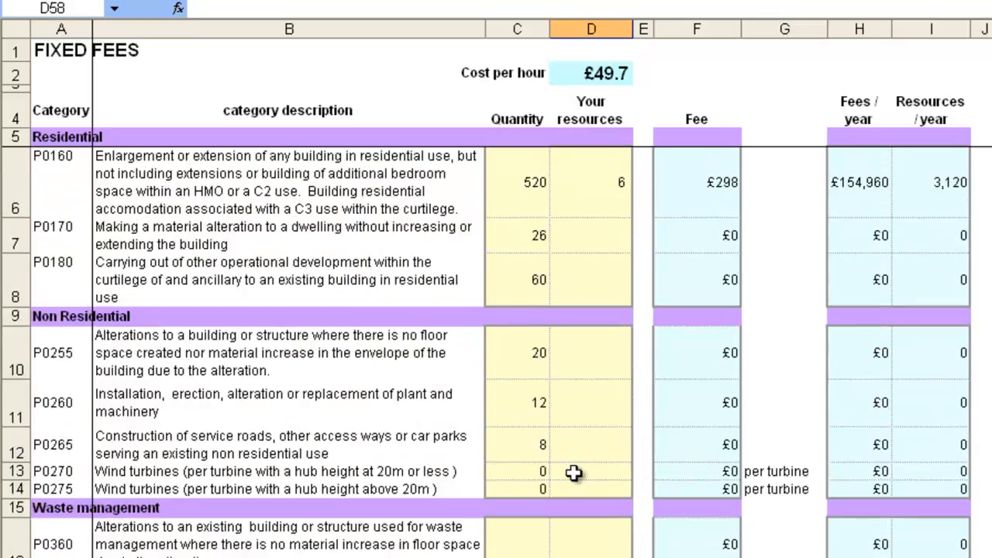
pyautogui.click(601, 474)
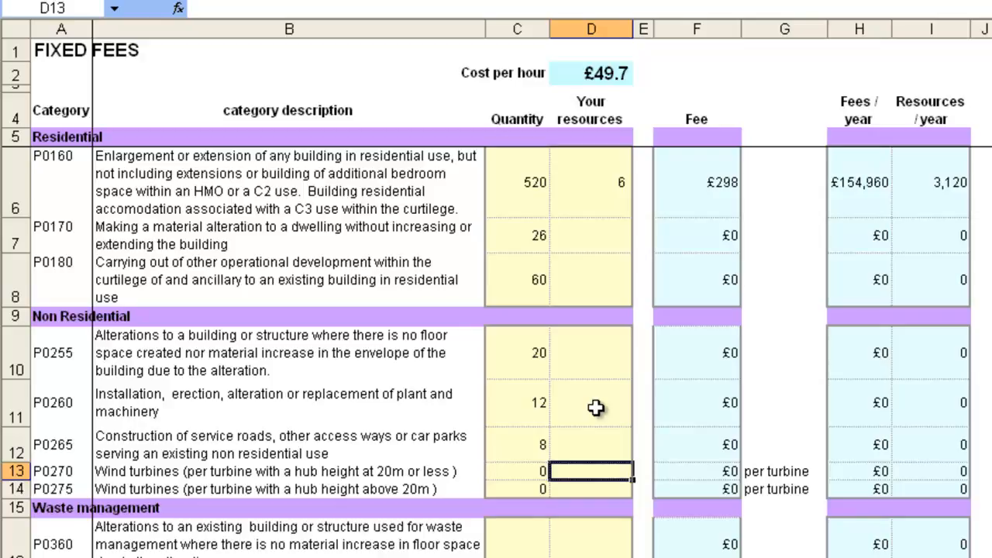
pyautogui.write('99')
pyautogui.press('Return')
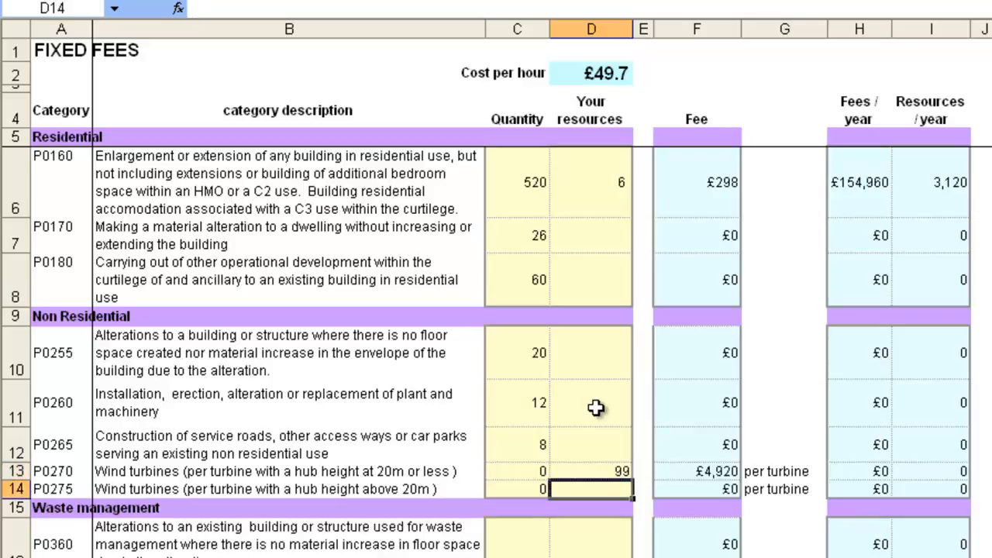
pyautogui.write('99')
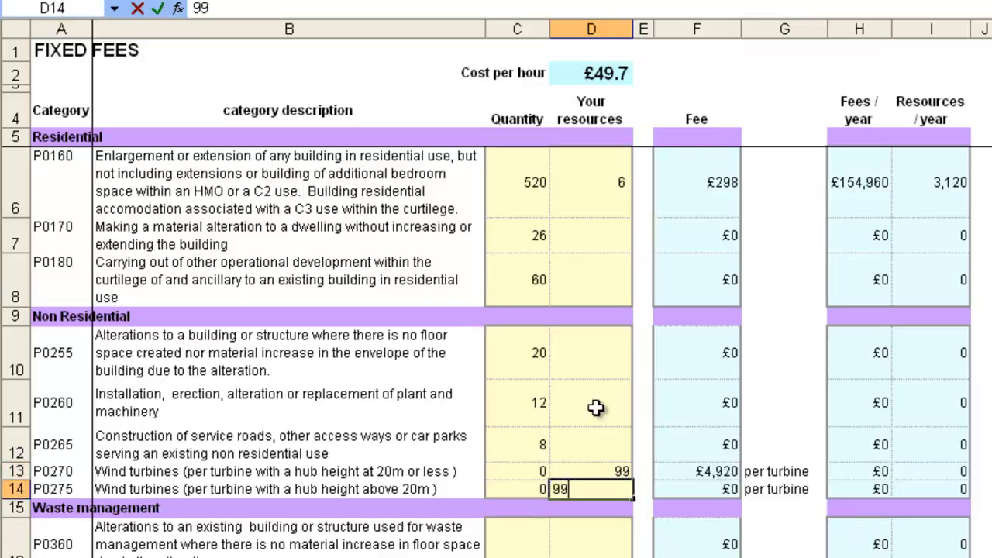
pyautogui.press('Return')
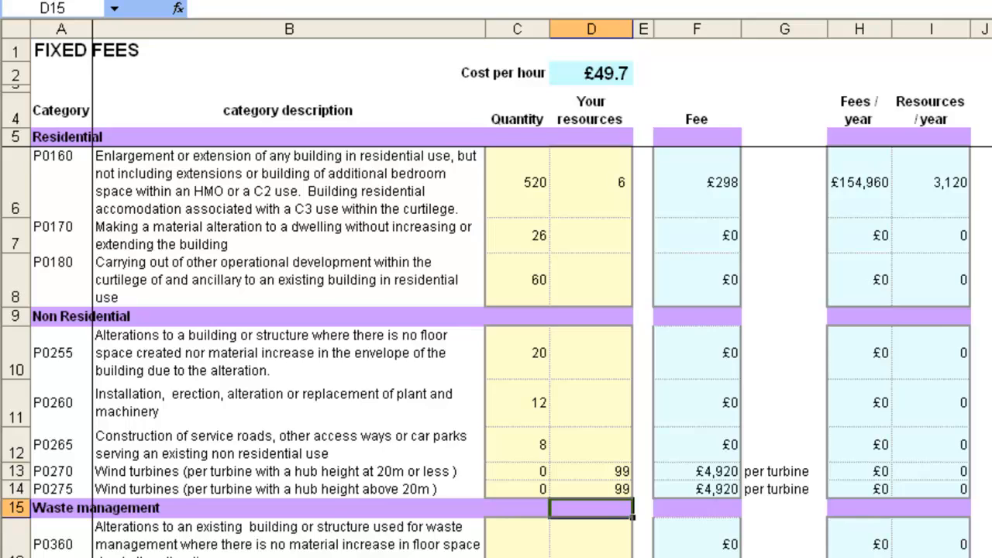
# - Switch to the sliding scale fees sheet and enter 50 as the resources for P0100, creation of 1 to 9 residential units
pyautogui.hotkey('ctrl', 'pagedown')
pyautogui.press('Right')
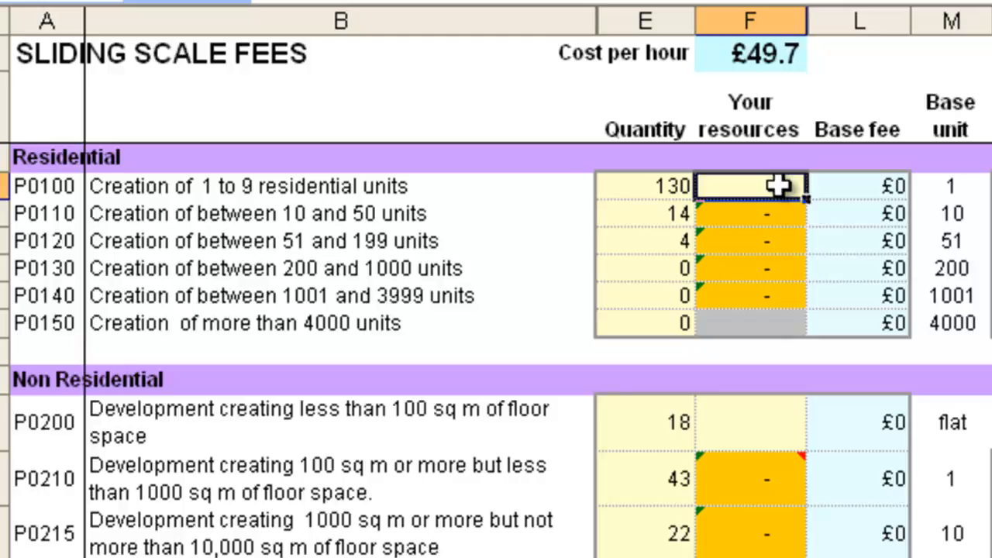
pyautogui.write('50')
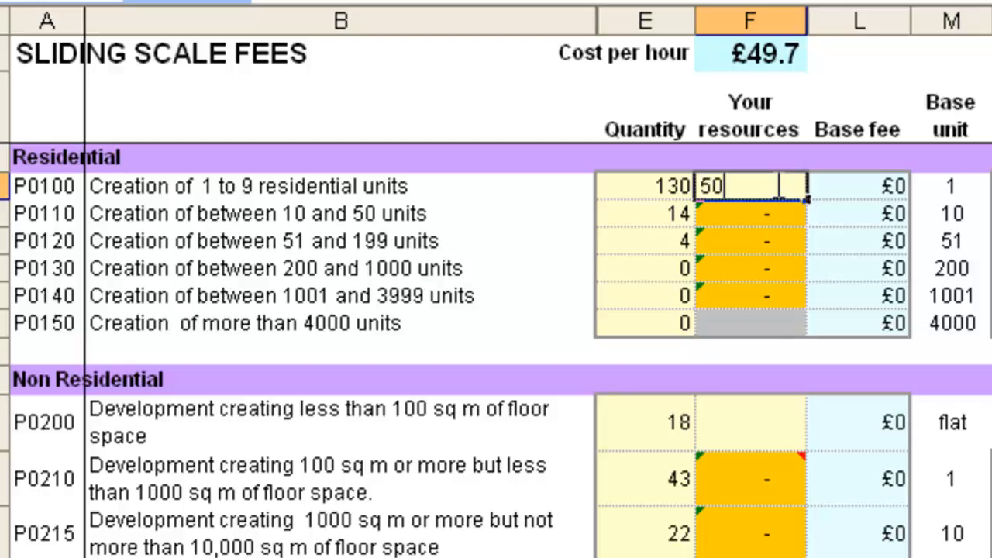
pyautogui.press('Return')
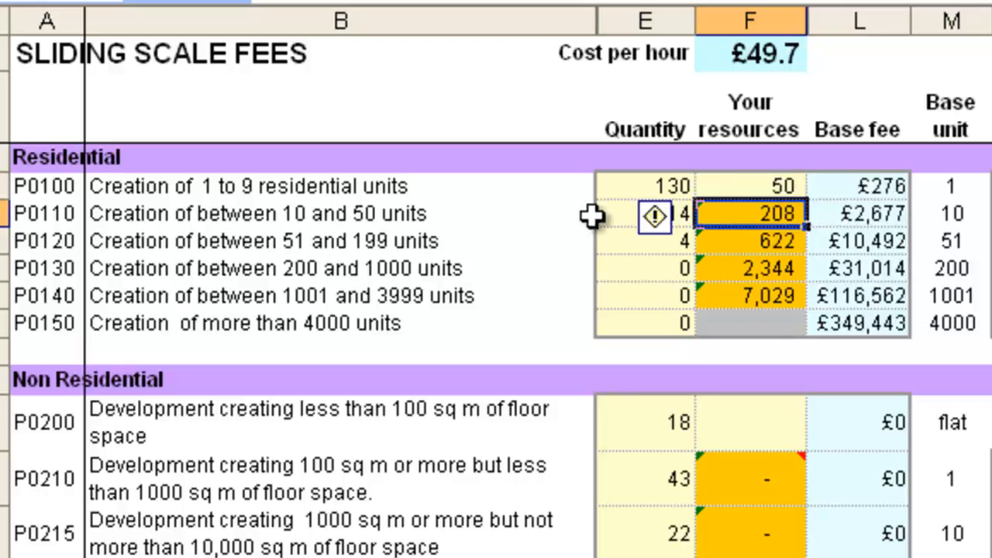
# - Examine the cost per hour and the P0100 row's resources, base fee, average application size, variable fees and yearly resources
pyautogui.click(758, 183)
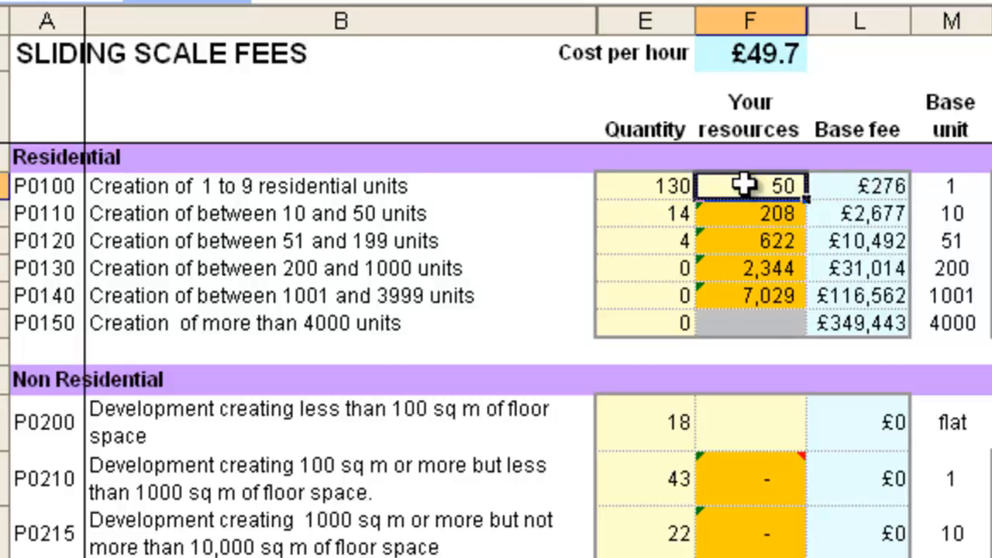
pyautogui.click(726, 51)
pyautogui.click(863, 186)
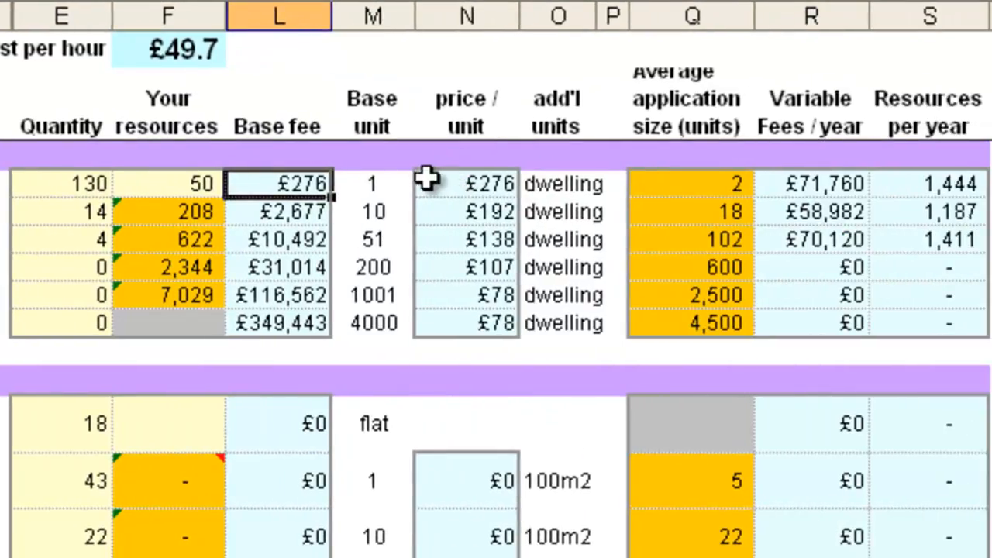
pyautogui.click(691, 180)
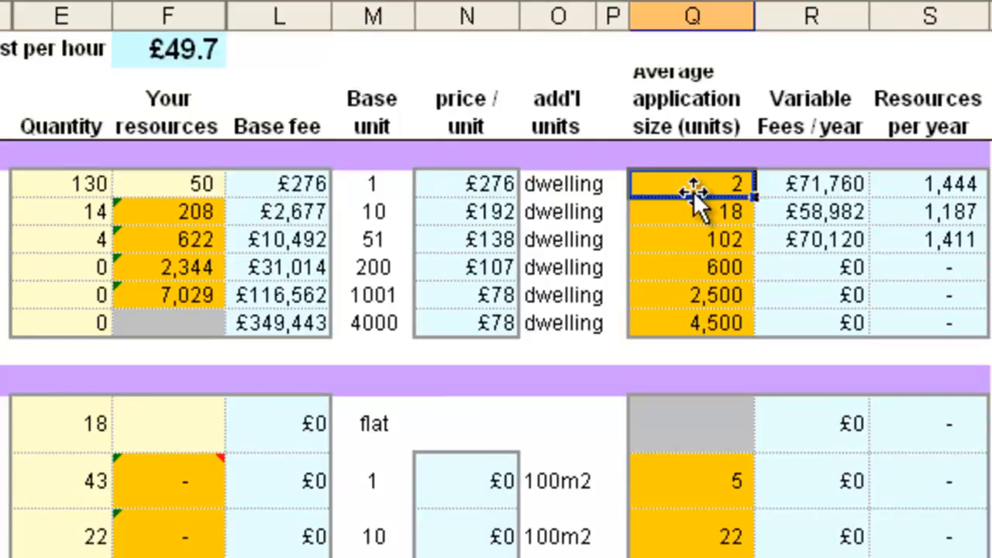
pyautogui.press('Delete')
pyautogui.hotkey('ctrl', 'z')
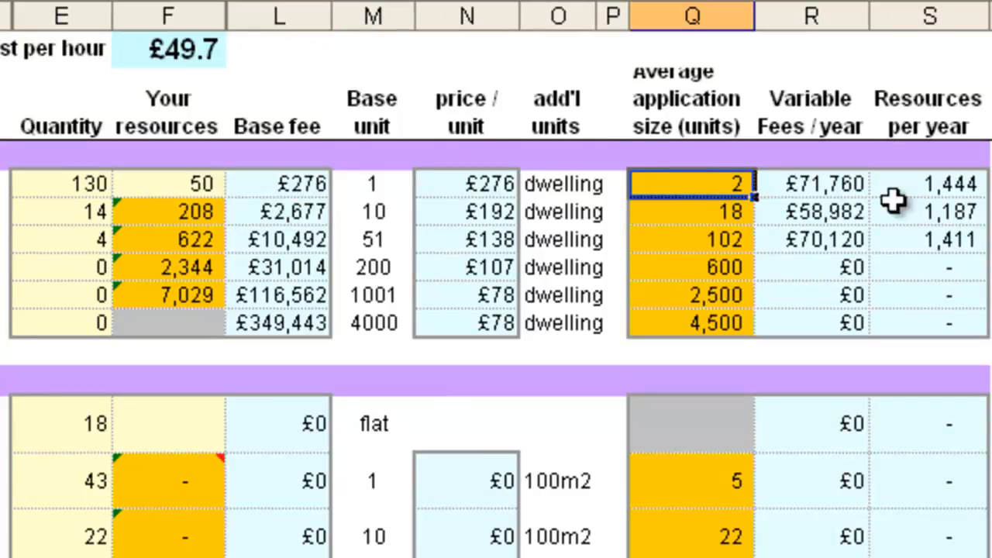
pyautogui.click(841, 186)
pyautogui.click(990, 185)
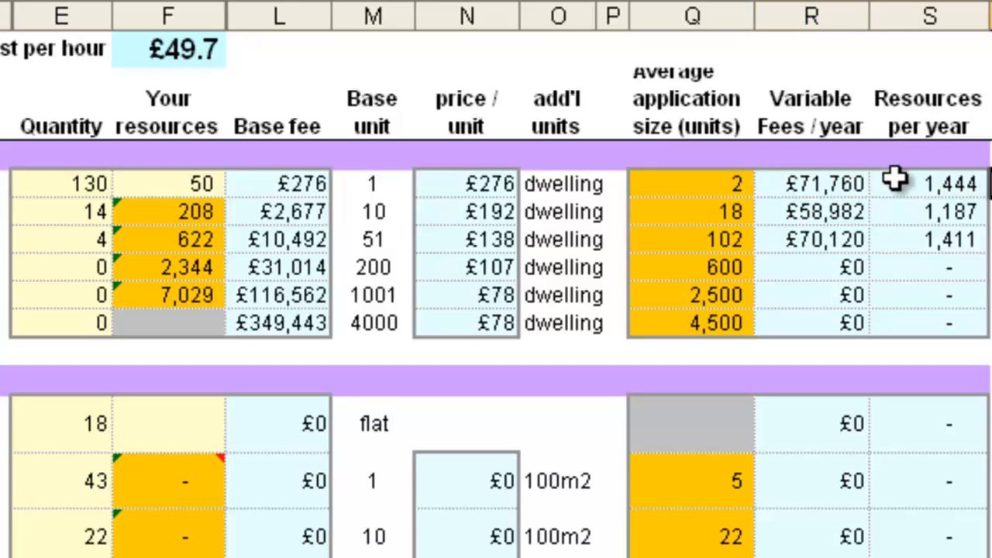
# - Inspect the residential bands' resources, the P0110 resources formula, and the base fee for creating 200 to 1000 units
pyautogui.click(167, 184)
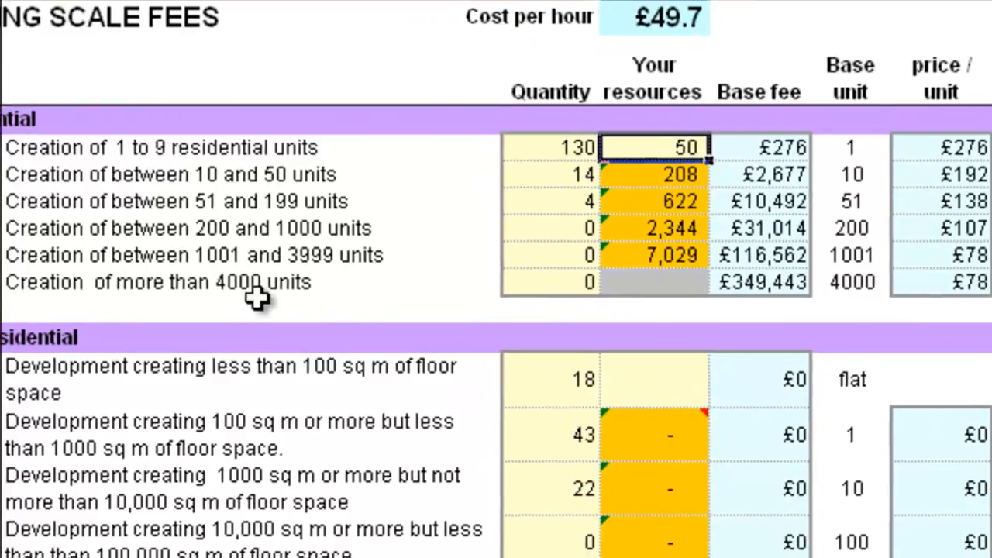
pyautogui.click(666, 177)
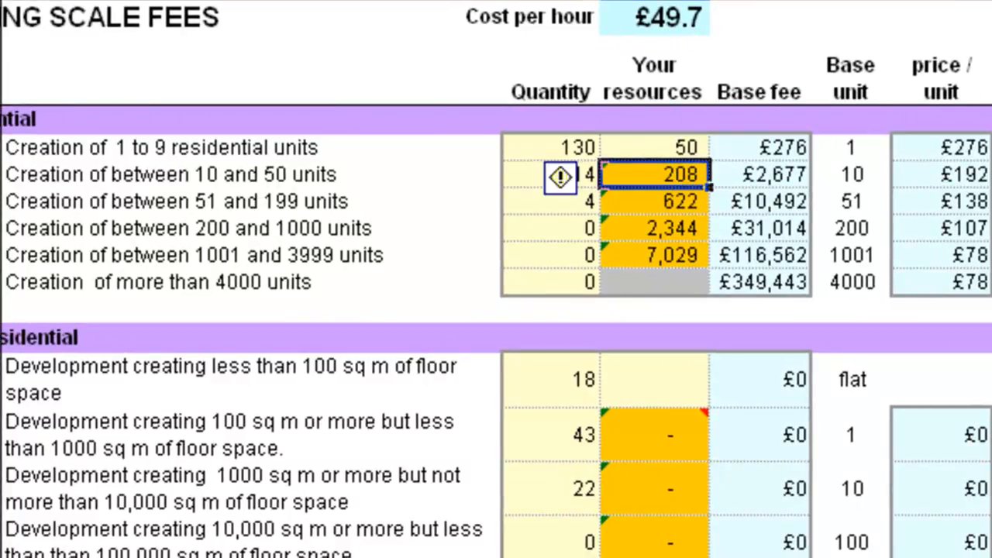
pyautogui.press('Down')
pyautogui.press('Down')
pyautogui.press('Down')
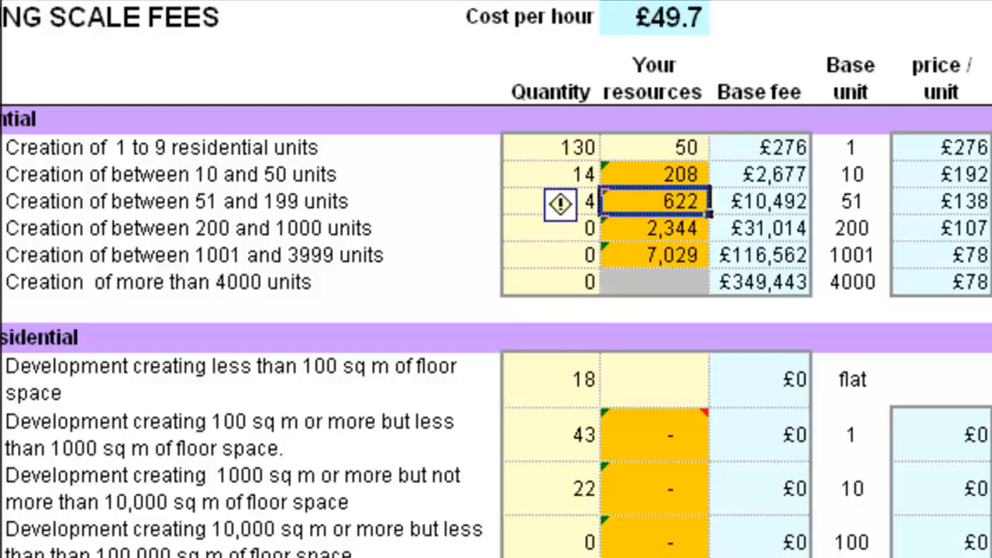
pyautogui.click(655, 174)
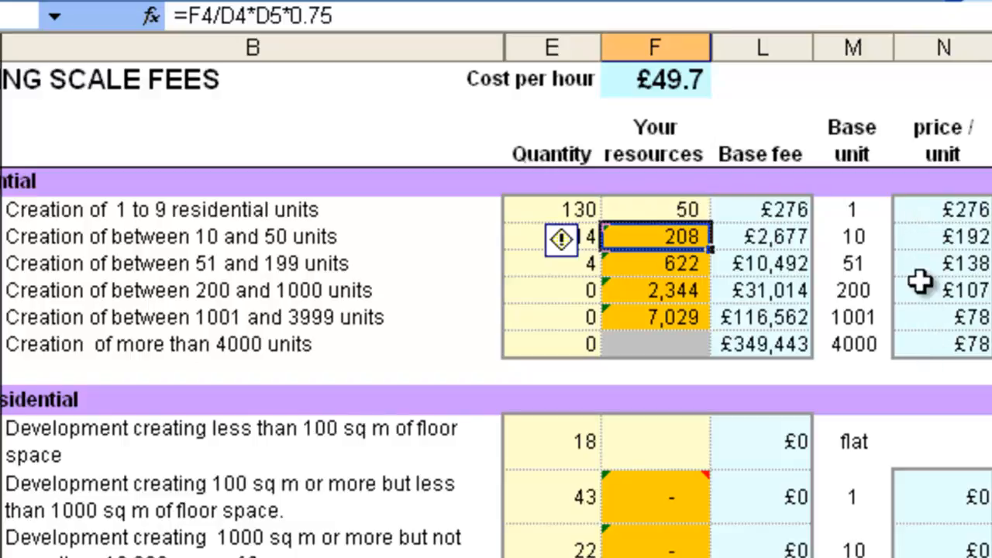
pyautogui.click(221, 292)
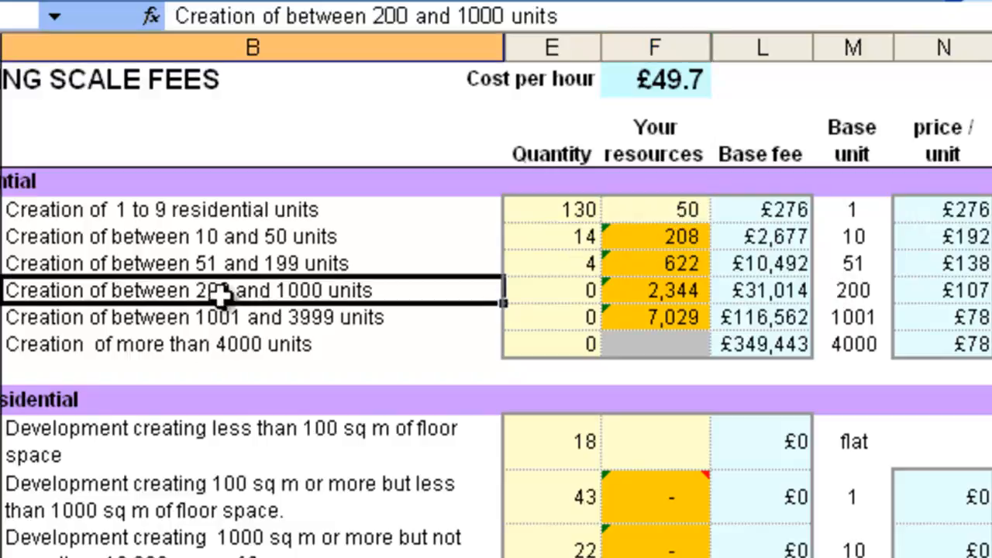
pyautogui.click(743, 293)
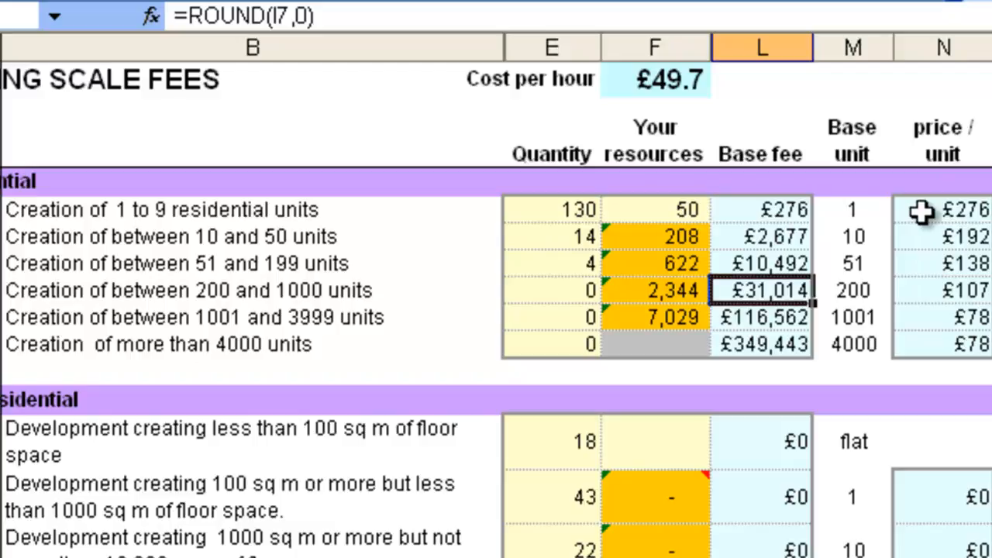
# - Change the multiplier in the resources formula for creation of between 10 and 50 units to 1
pyautogui.click(670, 237)
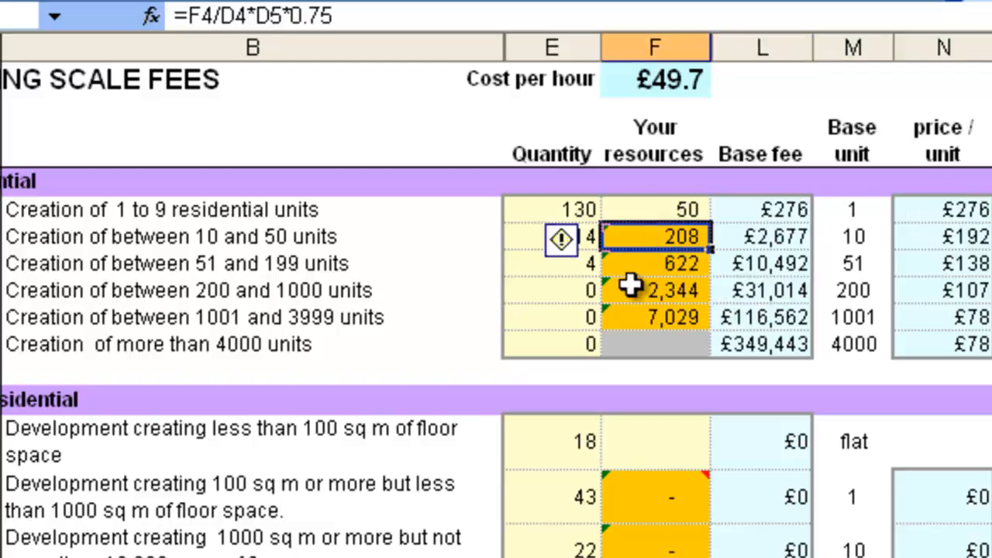
pyautogui.press('F2')
pyautogui.press('BackSpace')
pyautogui.press('BackSpace')
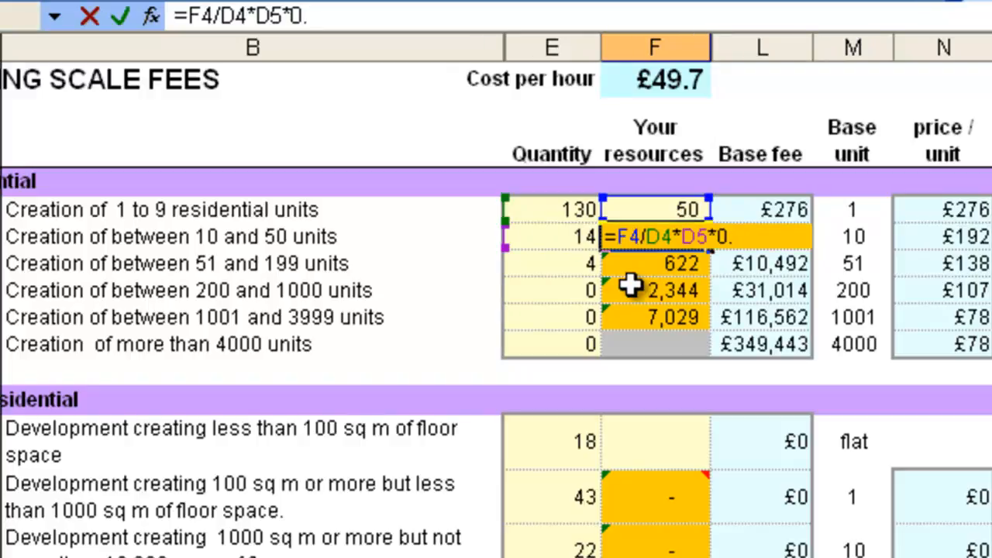
pyautogui.press('BackSpace')
pyautogui.press('BackSpace')
pyautogui.write('1')
pyautogui.press('Return')
pyautogui.press('Down')
pyautogui.press('Down')
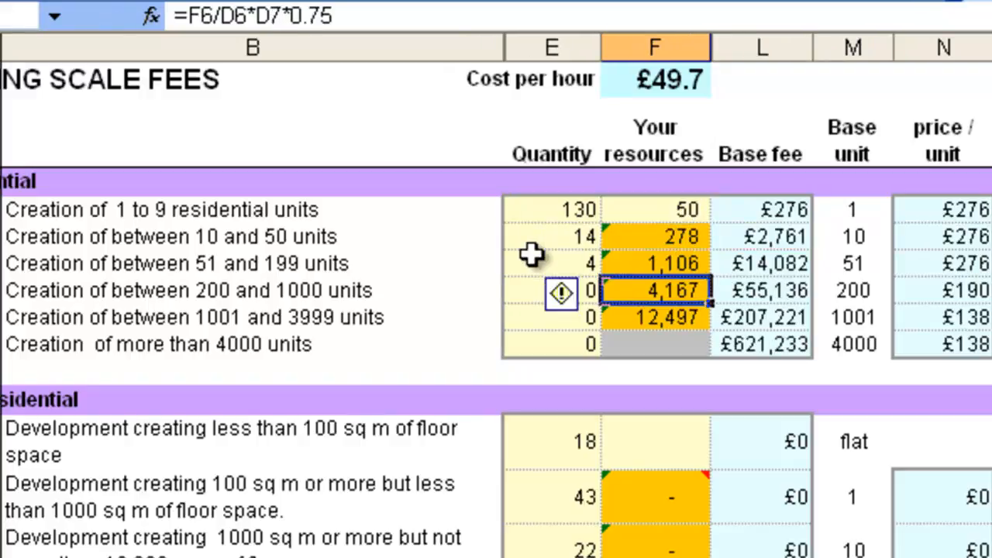
# - Replace the resources formula for creation of between 200 and 1000 units with the fixed value 4000
pyautogui.press('Delete')
pyautogui.press('Right')
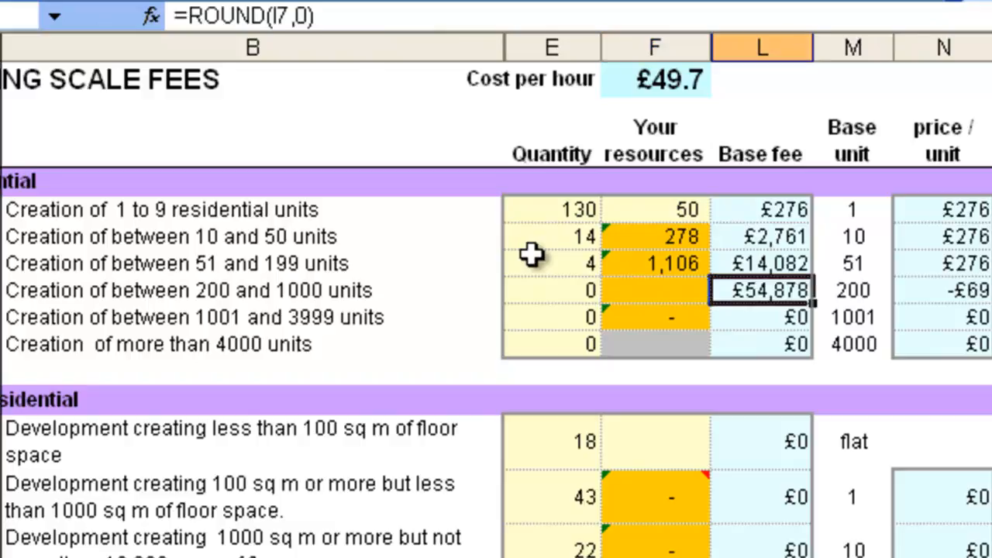
pyautogui.press('Down')
pyautogui.press('Left')
pyautogui.press('Up')
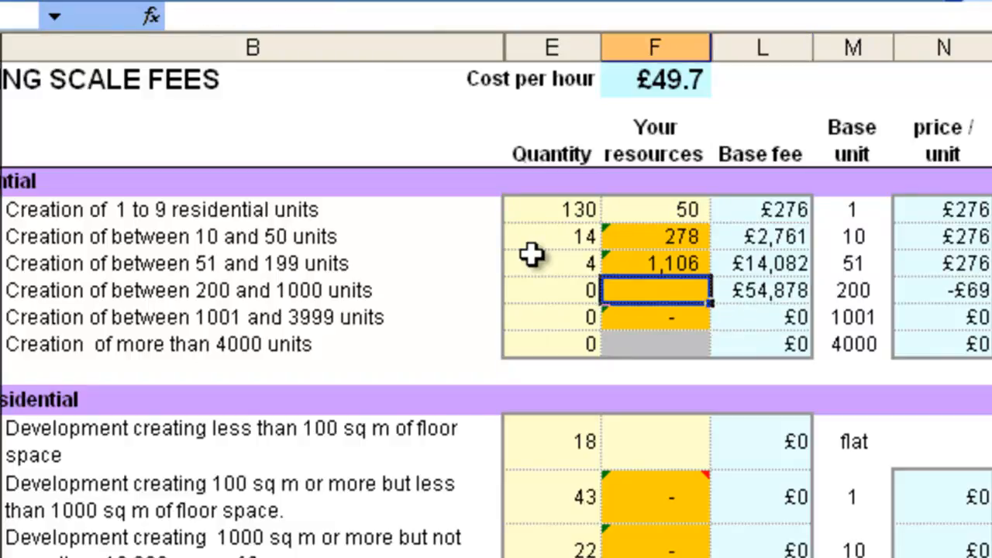
pyautogui.write('4000')
pyautogui.press('Return')
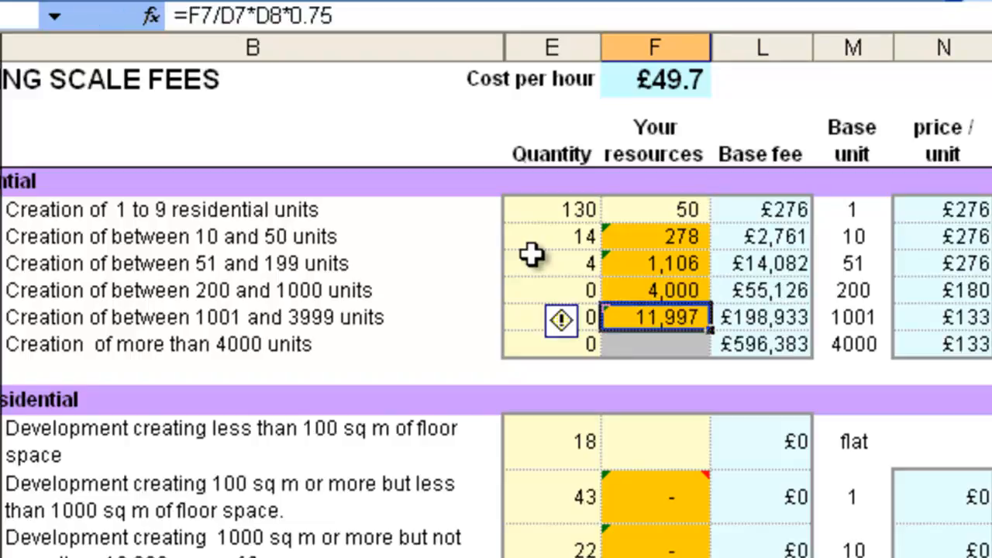
# - Examine the resources formulas for the non-residential floor space bands, especially the scaling factor for 100 to 1000 sq m
pyautogui.click(659, 436)
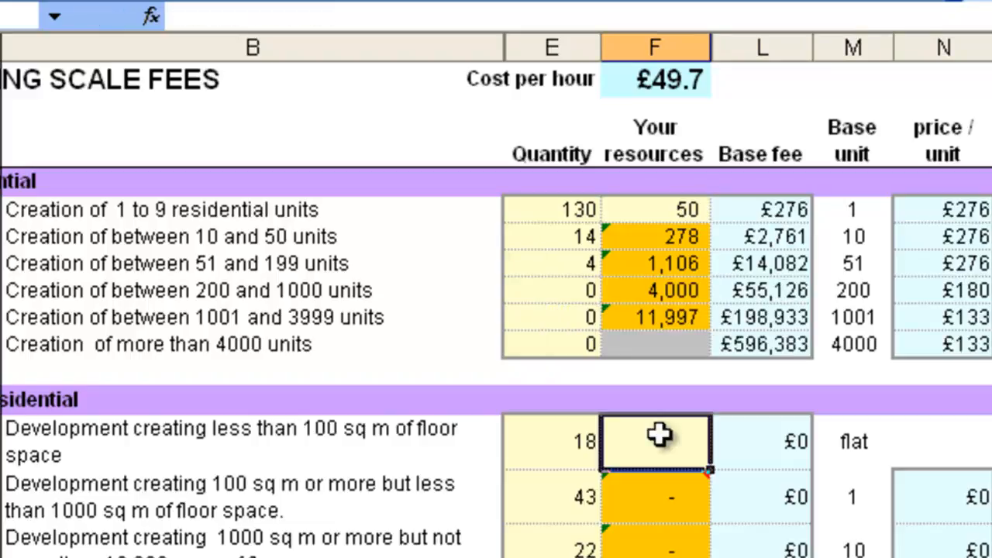
pyautogui.press('Down')
pyautogui.press('Down')
pyautogui.press('Down')
pyautogui.press('Up')
pyautogui.press('Up')
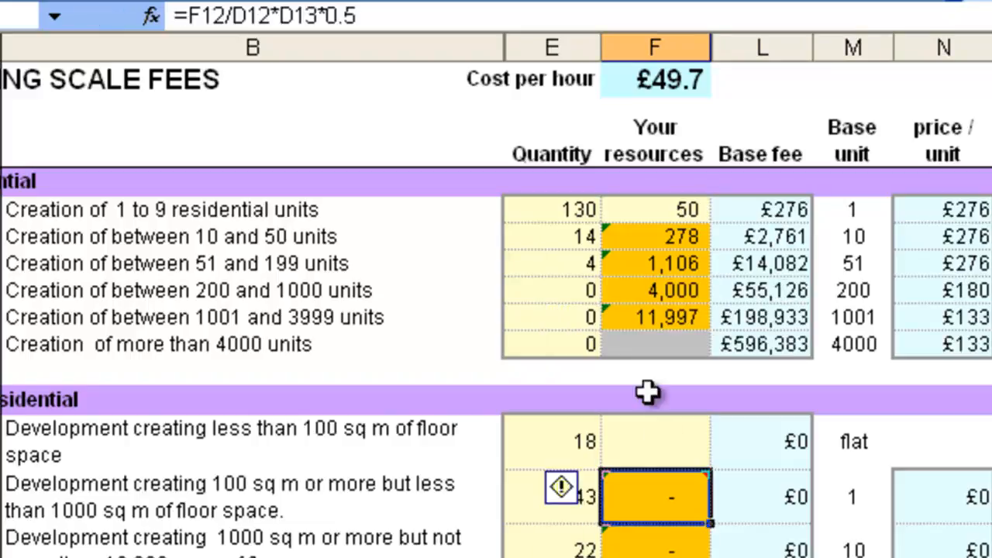
pyautogui.click(664, 232)
pyautogui.click(664, 476)
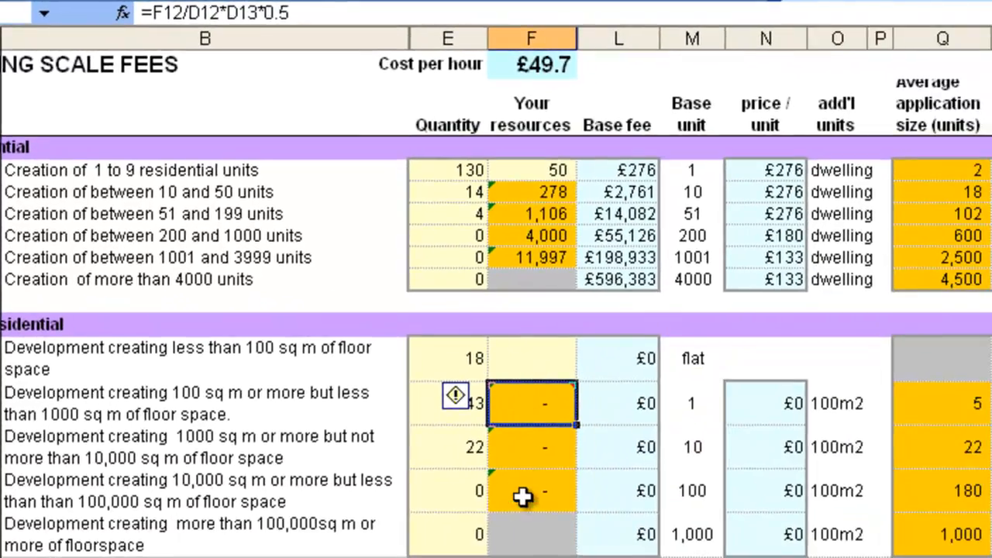
pyautogui.doubleClick(523, 498)
pyautogui.click(520, 404)
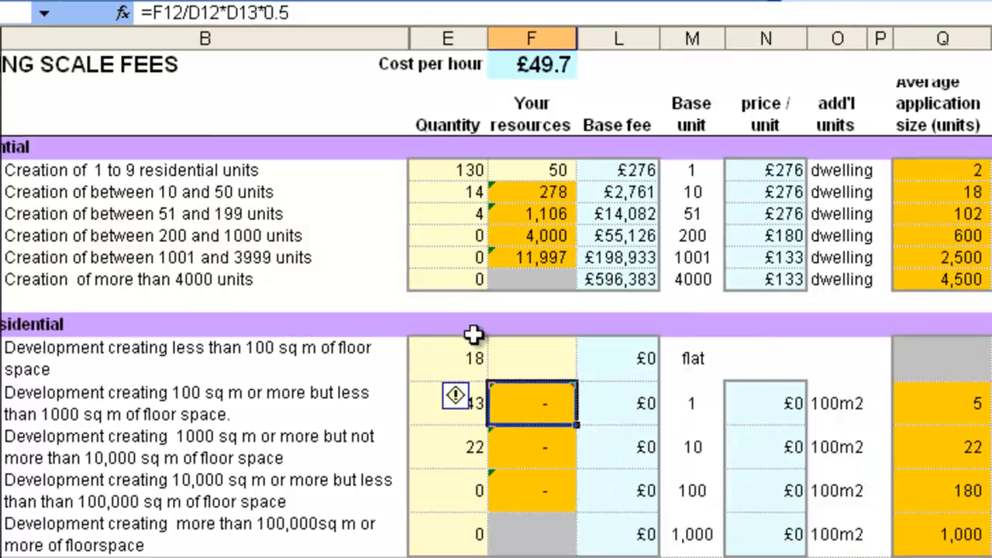
pyautogui.click(403, 17)
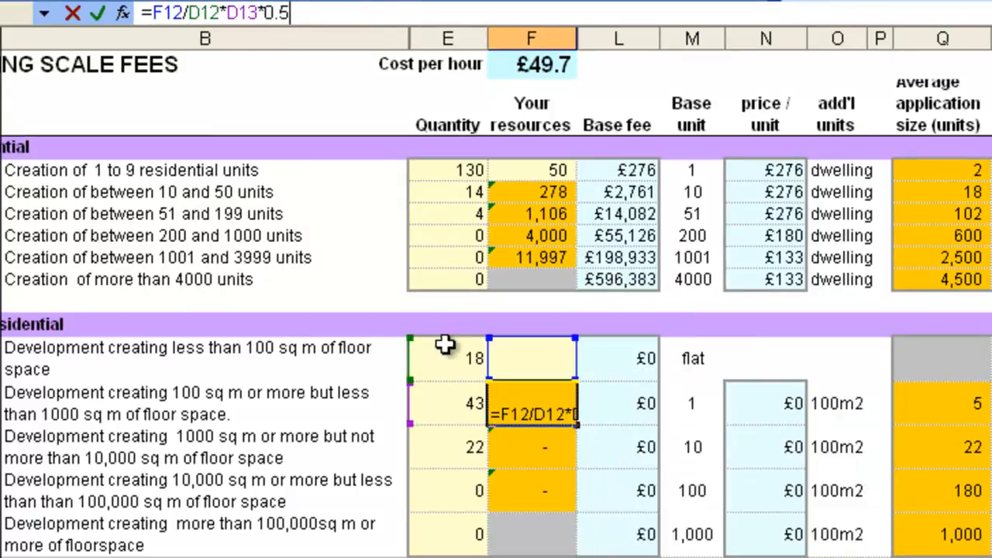
# - Enter 20 as the resources for P0200, development creating less than 100 sq m of floor space
pyautogui.click(496, 349)
pyautogui.write('20')
pyautogui.press('Return')
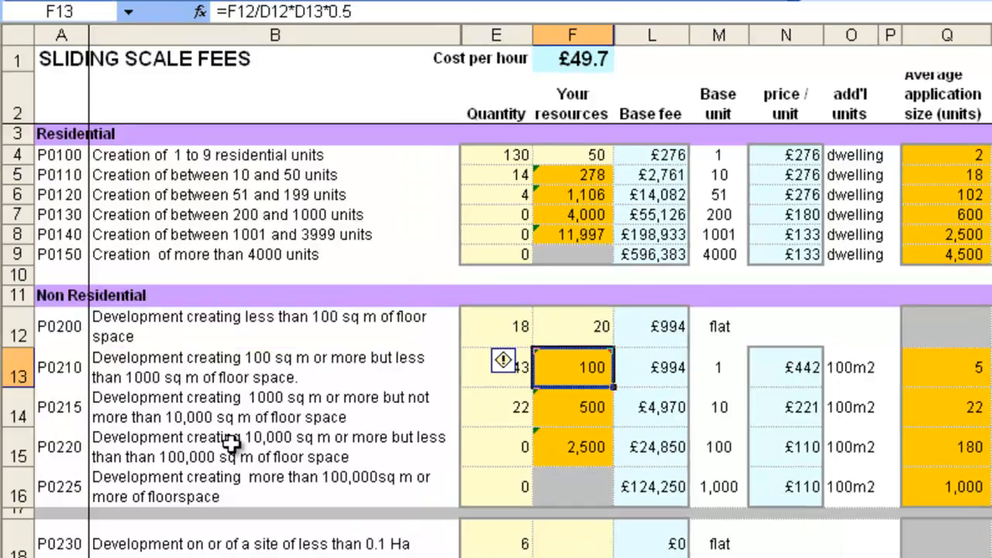
# - Switch to the fees summary sheet and review the residential categories P0100 to P0150 and P0160 to P0180
pyautogui.scroll(-1, 232, 442)
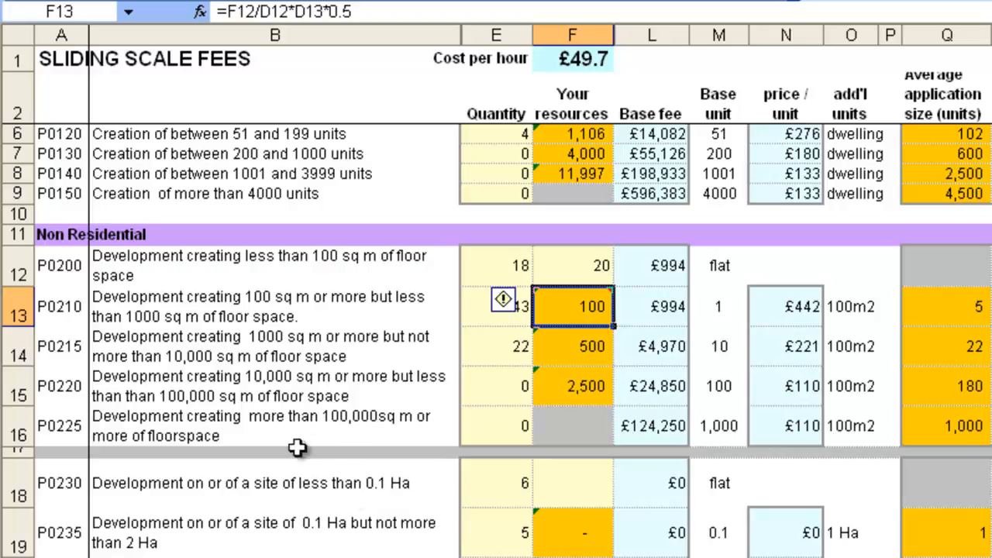
pyautogui.hotkey('ctrl', 'pagedown')
pyautogui.hotkey('ctrl', 'pagedown')
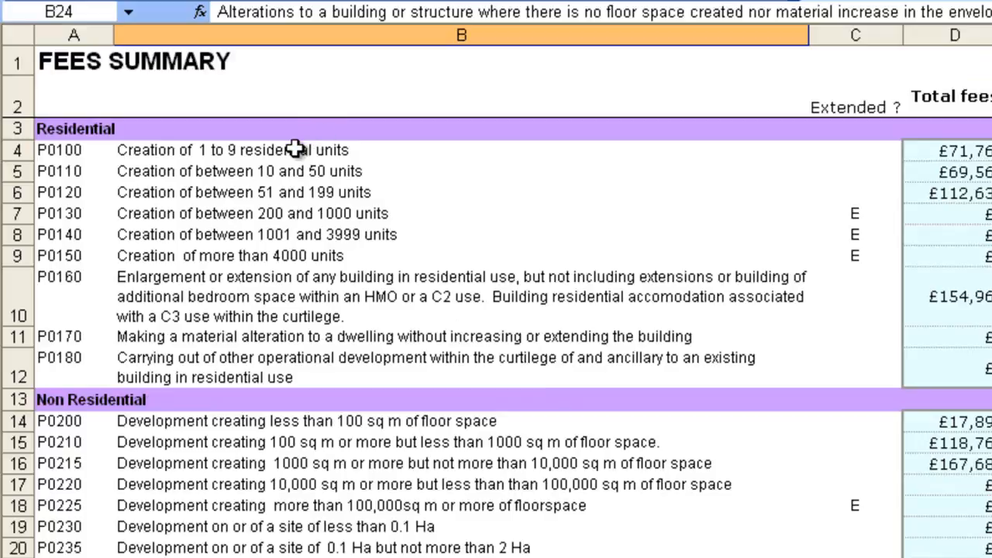
pyautogui.moveTo(85, 148); pyautogui.dragTo(675, 251)
pyautogui.moveTo(81, 280); pyautogui.dragTo(160, 357)
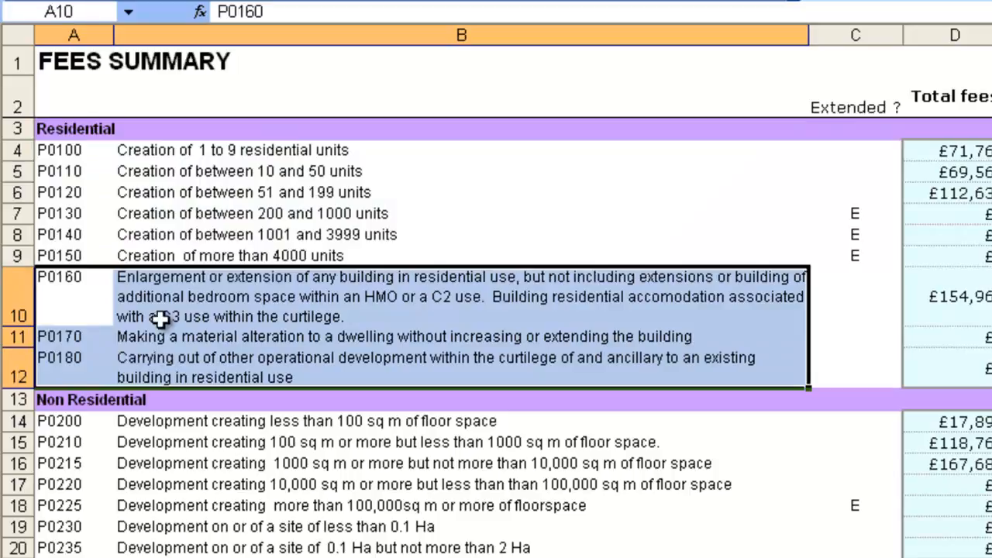
pyautogui.click(80, 189)
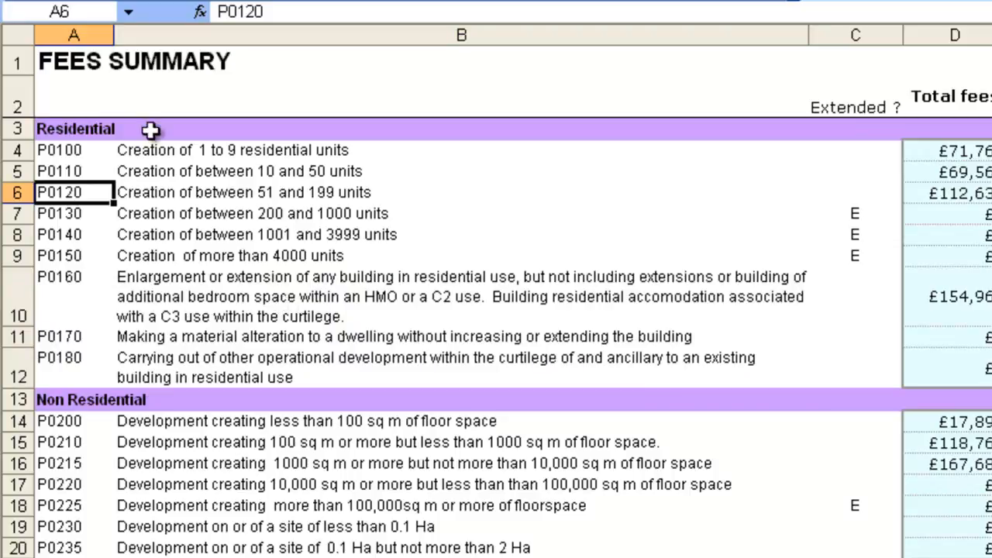
# - Look through the neighbouring sheets and check the P codes column in the planning applications list
pyautogui.hotkey('ctrl', 'pageup')
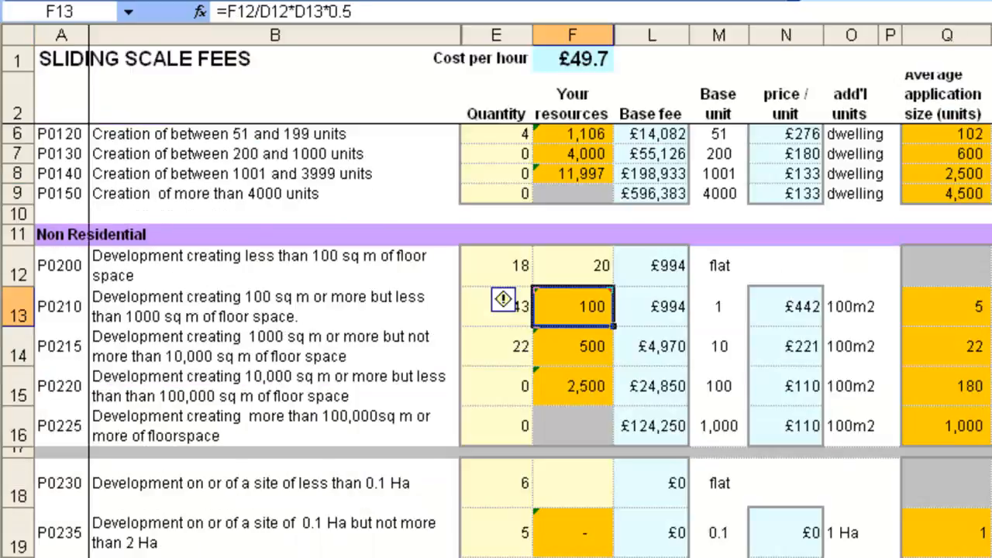
pyautogui.hotkey('ctrl', 'pageup')
pyautogui.hotkey('ctrl', 'pagedown')
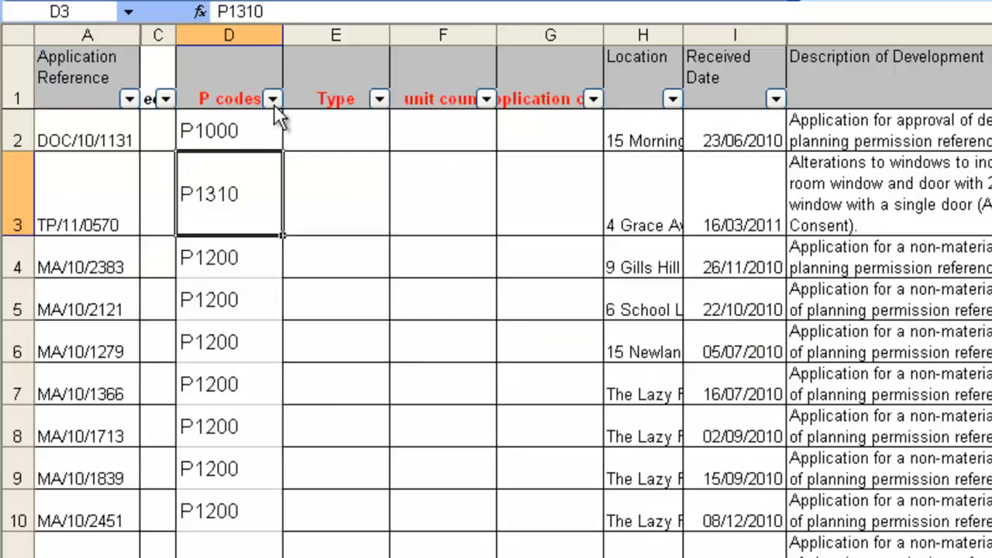
pyautogui.click(273, 99)
pyautogui.click(225, 193)
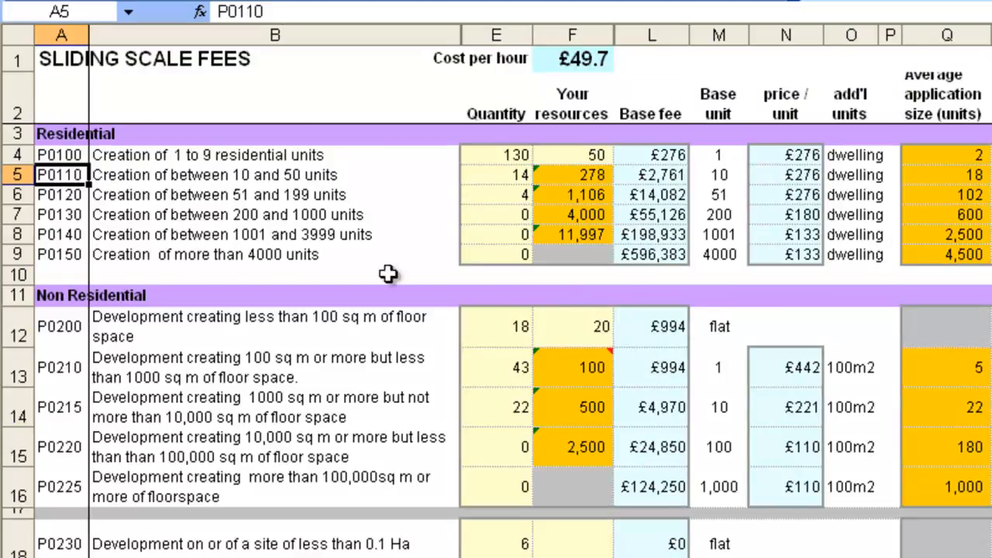
# - Inspect the P0110 and P0120 resources on the sliding scale sheet and the P0160 row on the fixed fees sheet
pyautogui.click(582, 172)
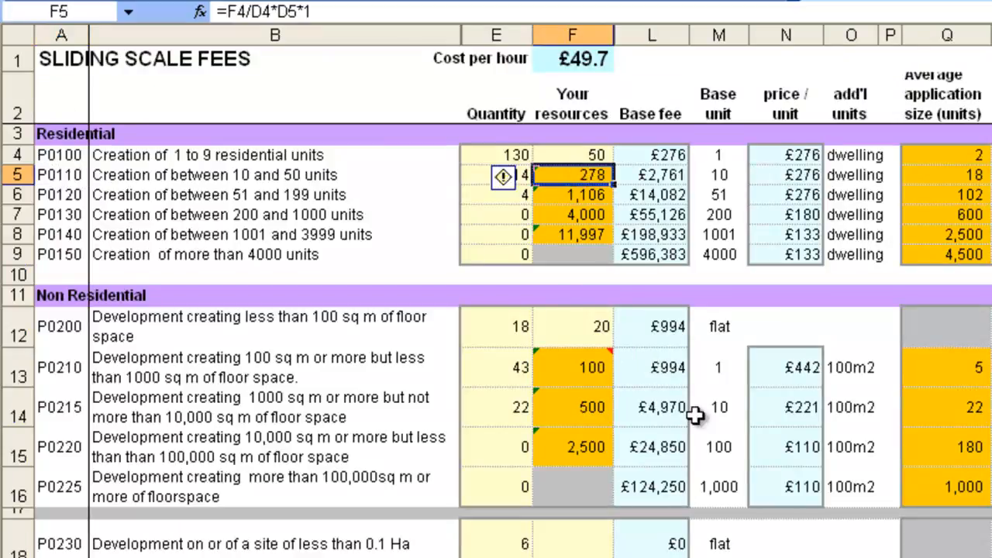
pyautogui.press('Down')
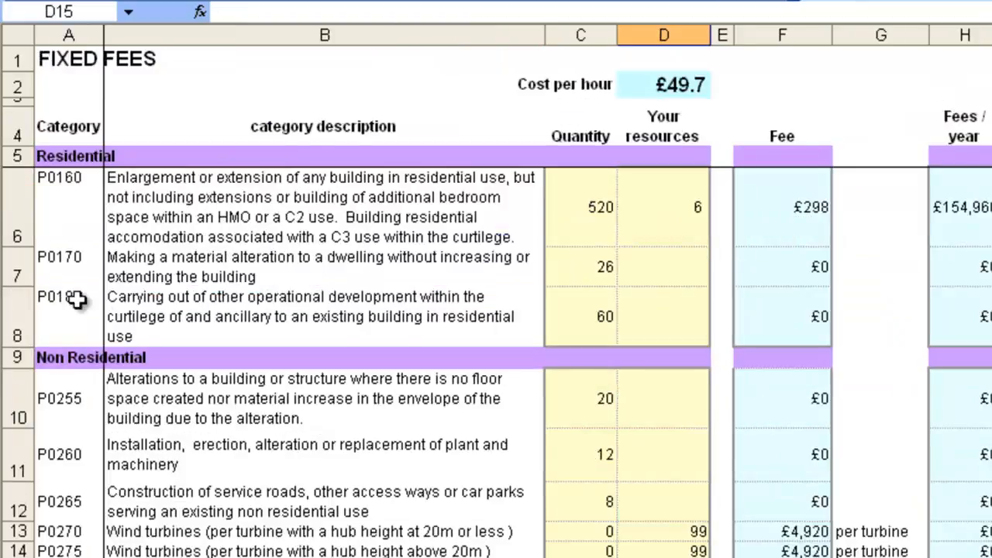
pyautogui.click(221, 199)
# - Review the total fees and total resources for all categories on the fees summary sheet
pyautogui.click(880, 191)
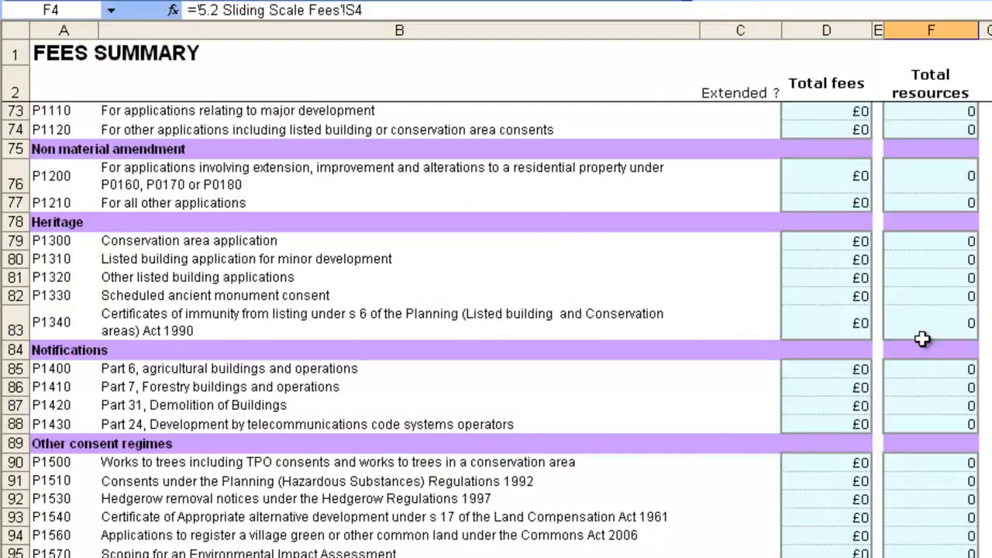
pyautogui.scroll(19, 914, 333)
pyautogui.scroll(5, 913, 331)
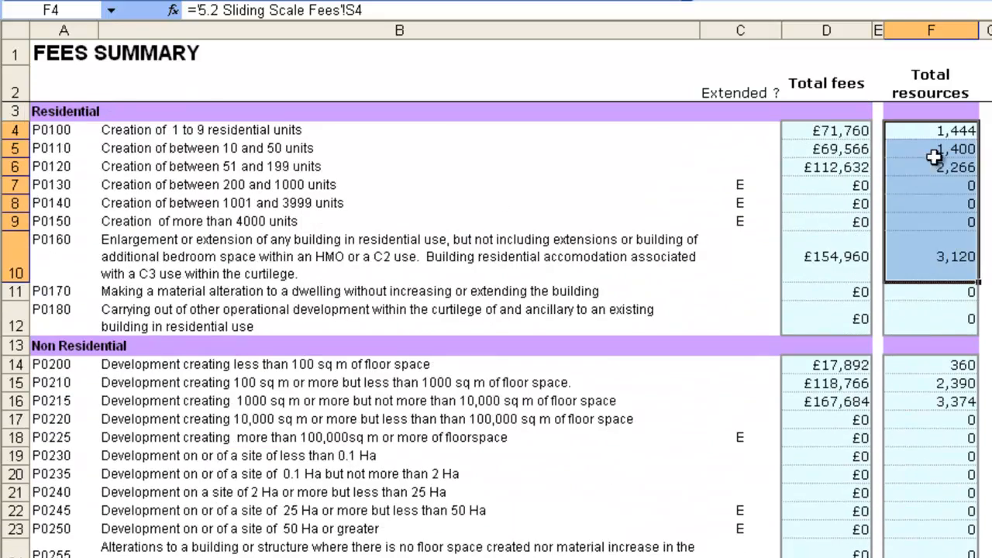
pyautogui.scroll(-5, 888, 318)
pyautogui.scroll(-15, 888, 319)
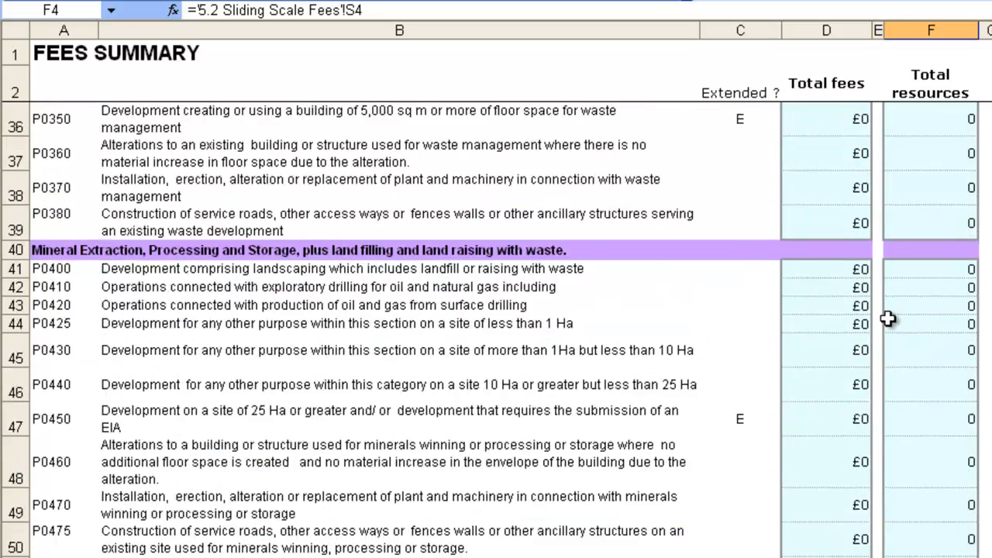